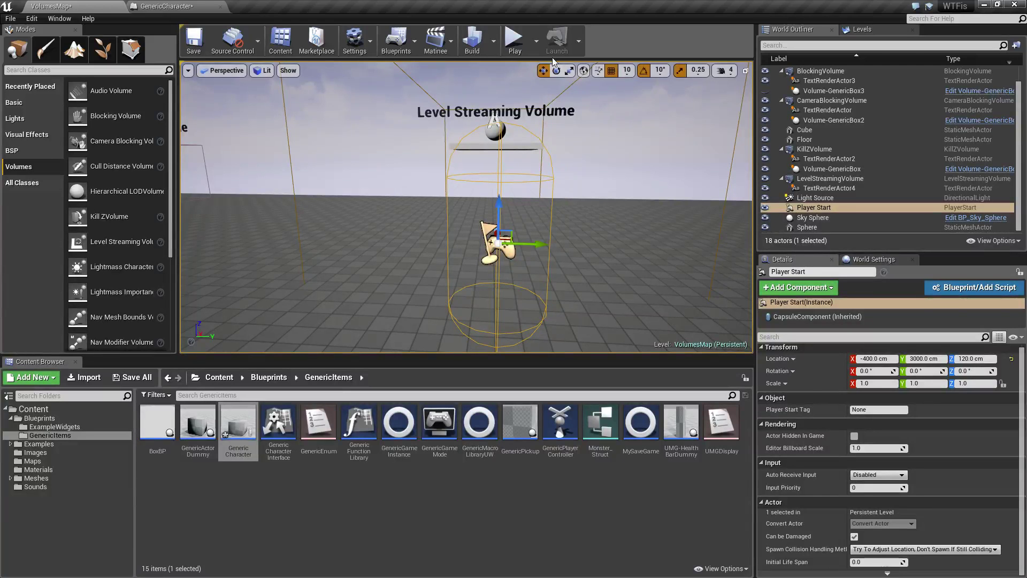
- Play-test the level by moving the character forward through the level streaming volume, and end the session
click(516, 40)
click(503, 107)
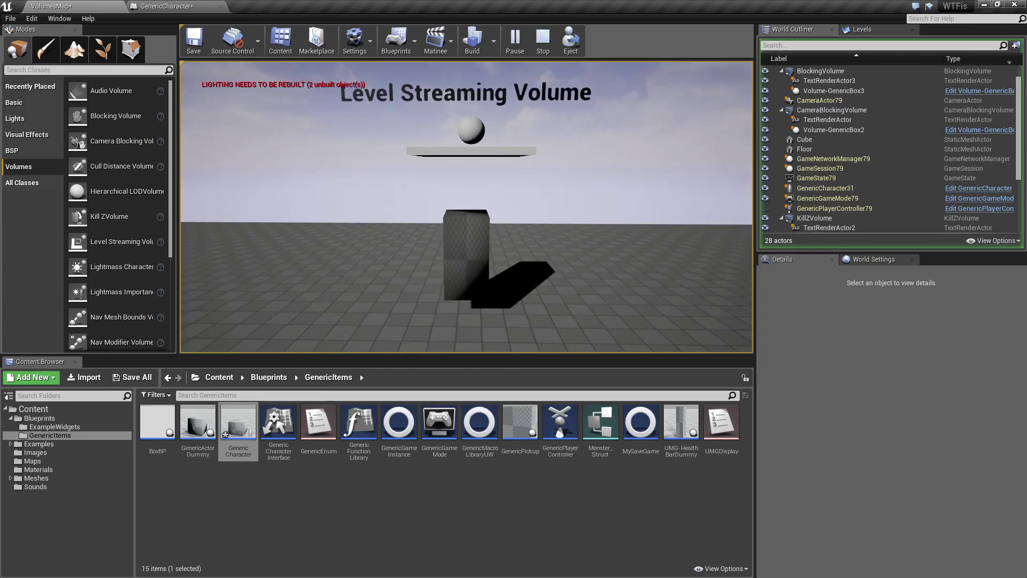
key(w)
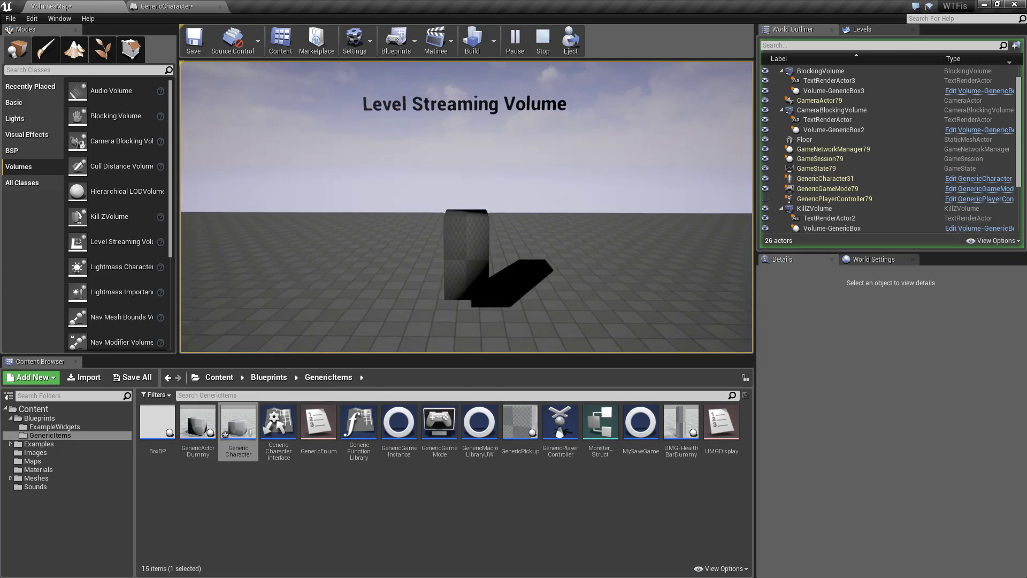
key(Escape)
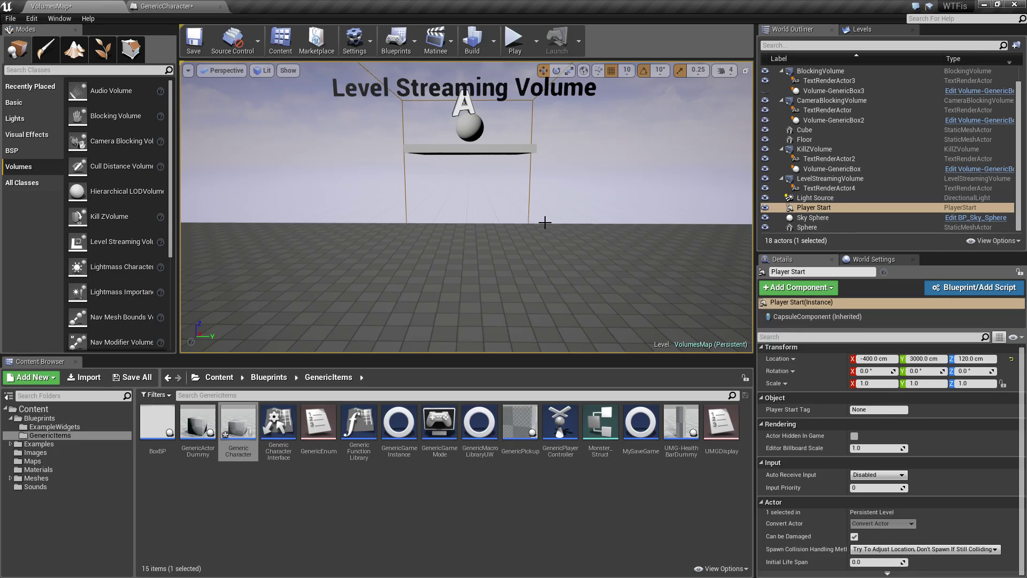
- Select the LevelStreamingVolume actor and review its available Brush Shape options, leaving the shape as Box
right_drag(606, 219, 596, 188)
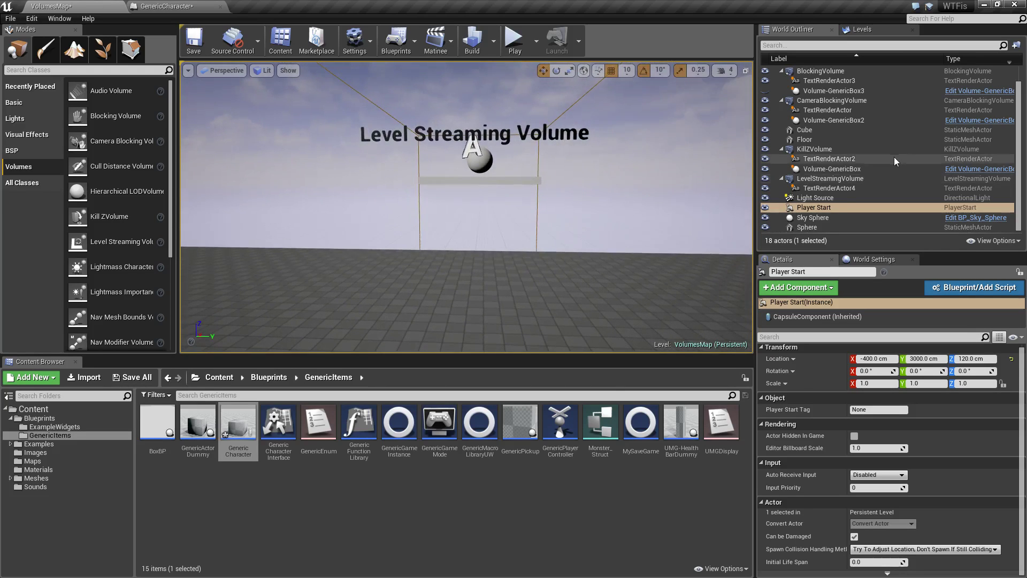
scroll(838, 162, up, 2)
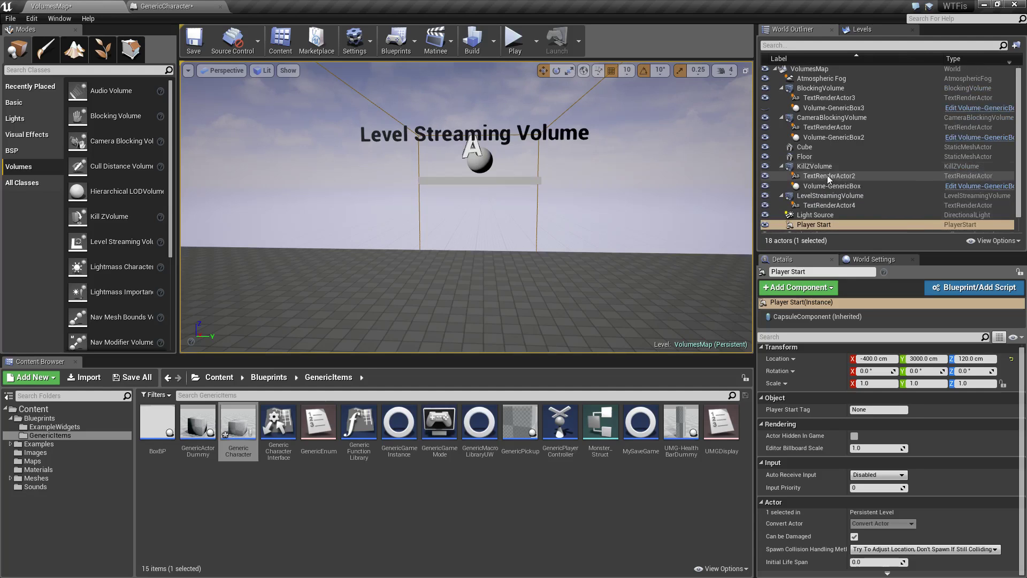
click(824, 195)
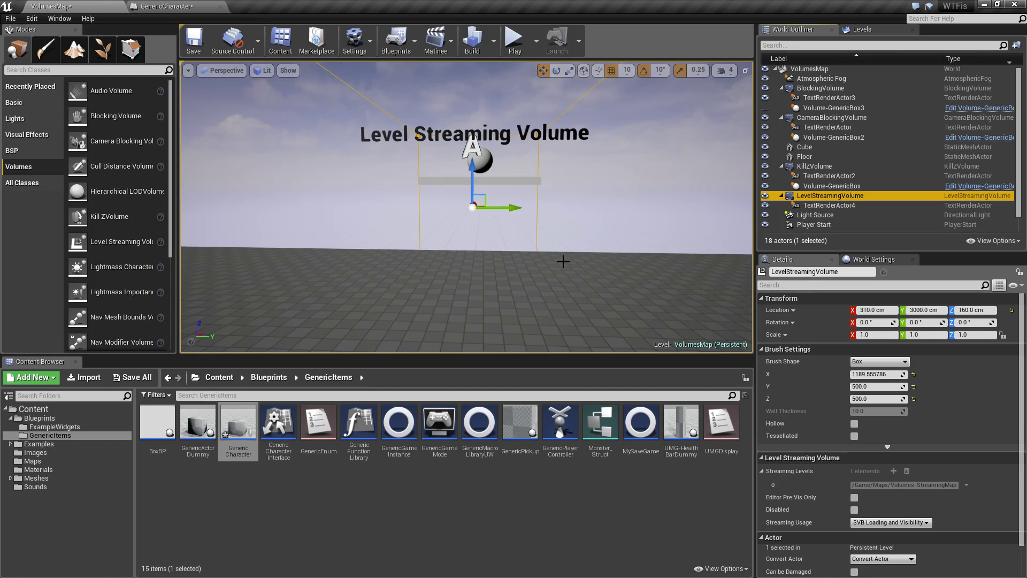
mouse_move(563, 262)
right_down()
mouse_move(570, 247)
mouse_move(568, 263)
right_up()
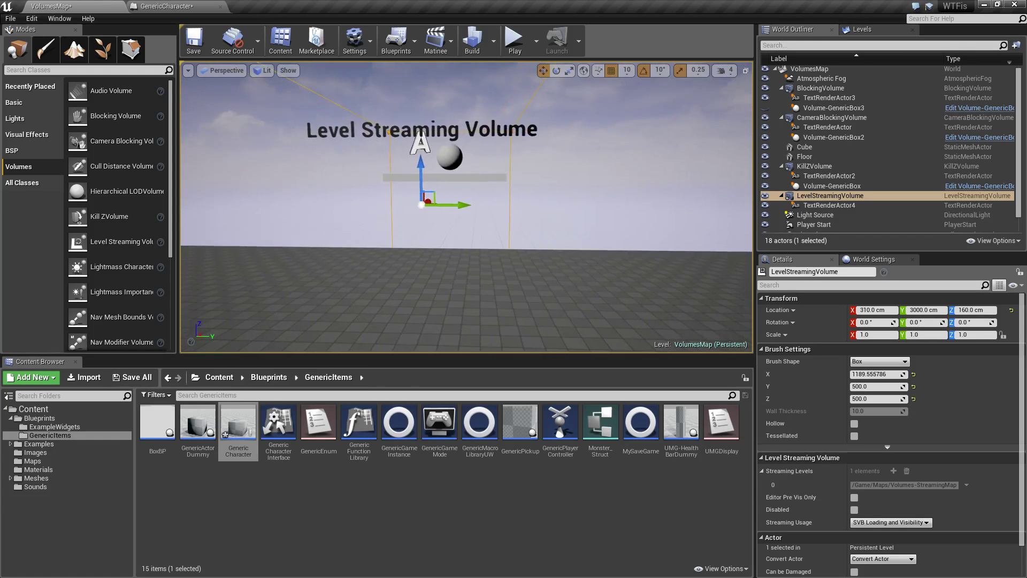
click(878, 362)
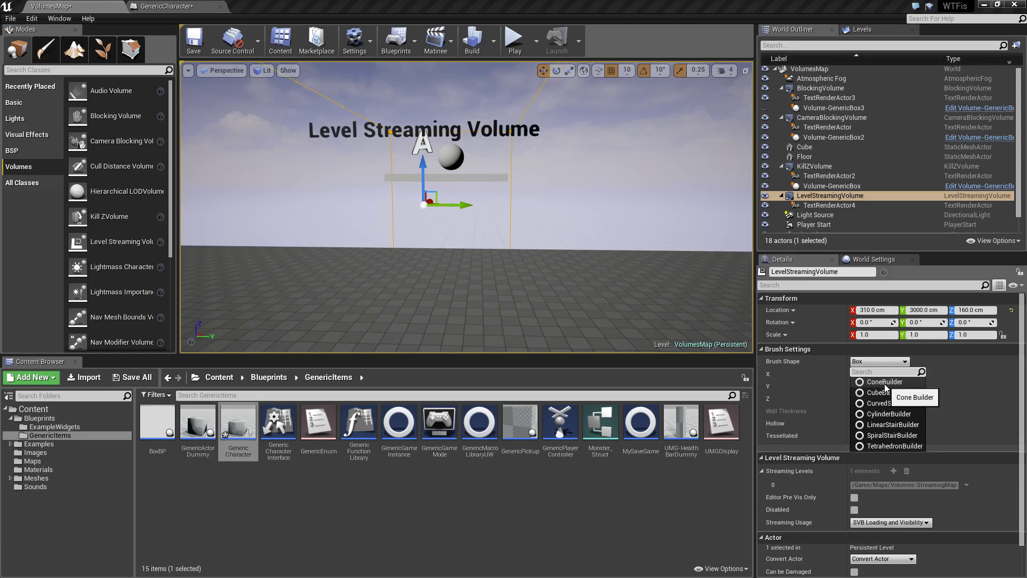
click(977, 363)
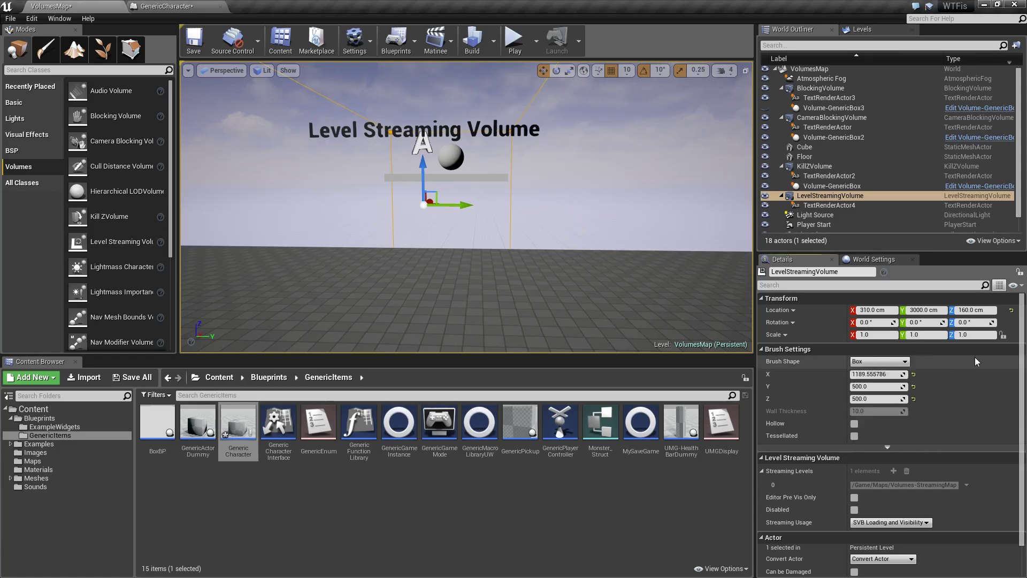
click(883, 363)
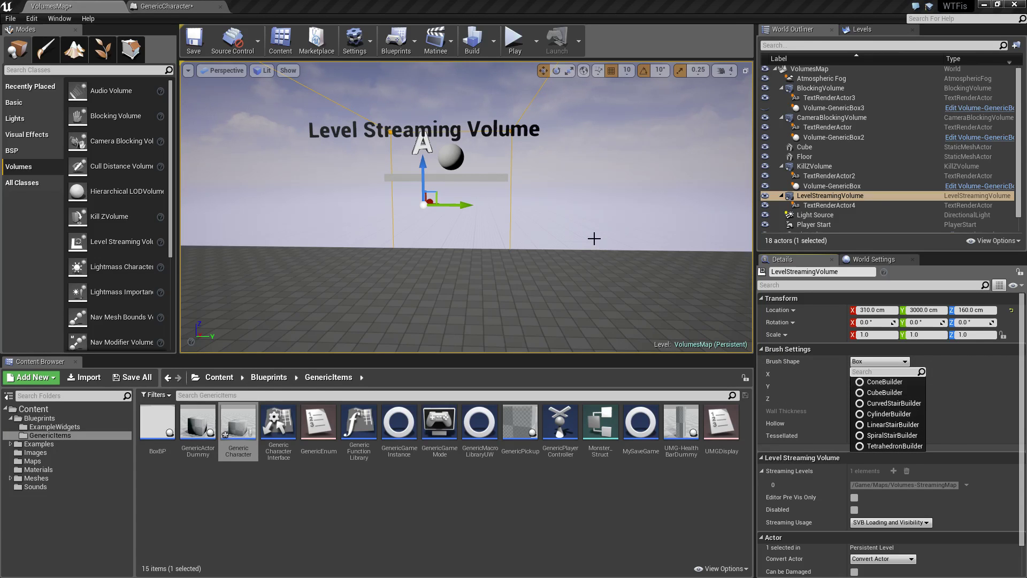
click(941, 368)
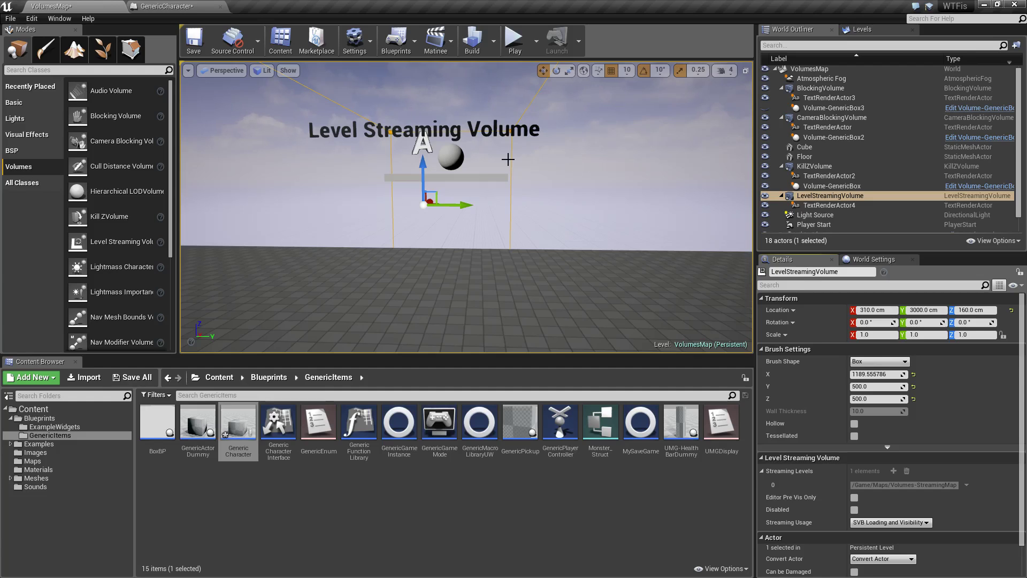
- Examine the LevelStreamingVolume's extent from the side, relative to the player start and the floating platform
key(a)
right_drag(582, 215, 601, 214)
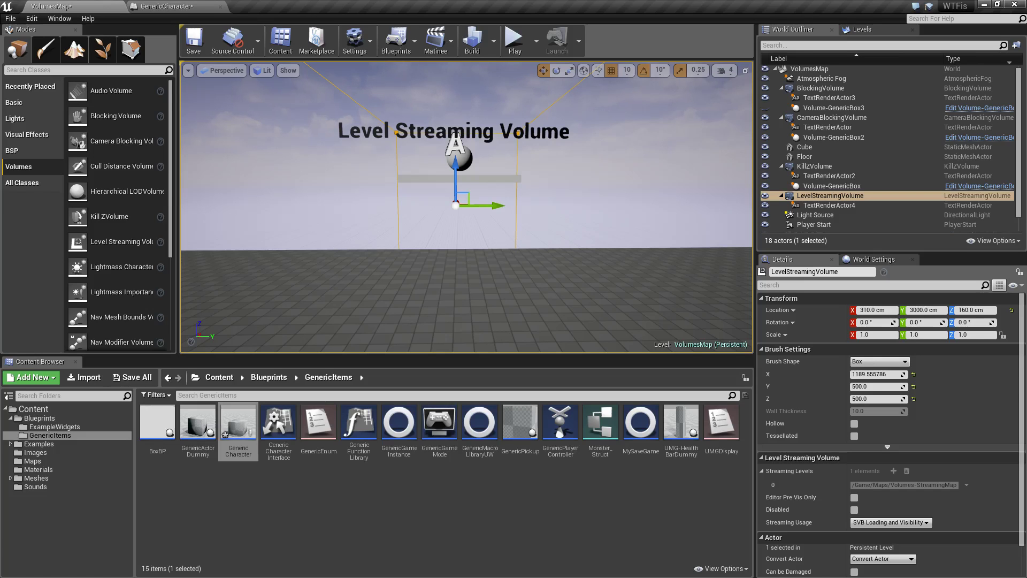
right_drag(581, 214, 355, 236)
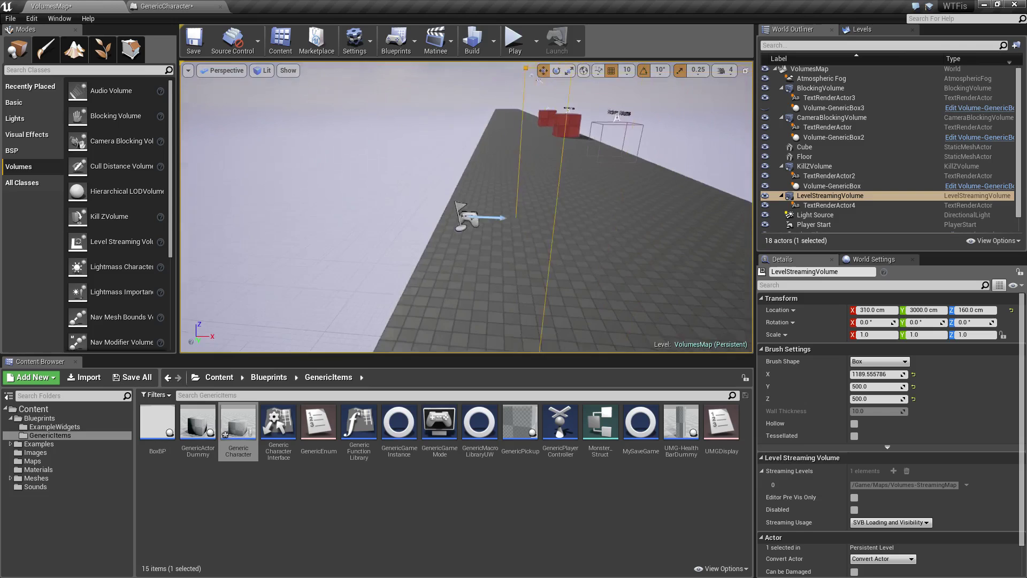
right_drag(481, 172, 502, 171)
right_drag(529, 231, 588, 213)
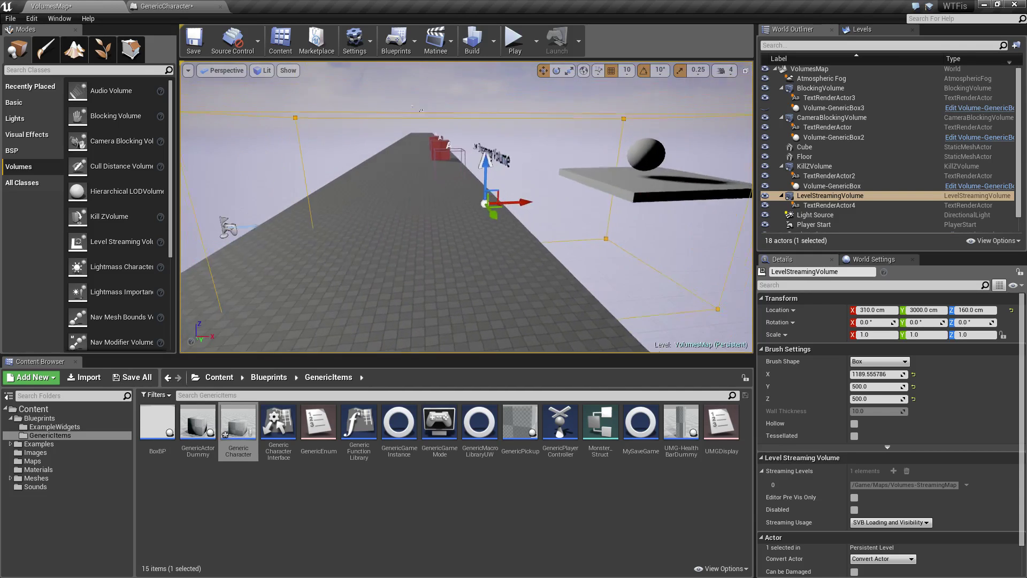
mouse_move(273, 268)
right_down()
mouse_move(203, 267)
mouse_move(273, 268)
right_up()
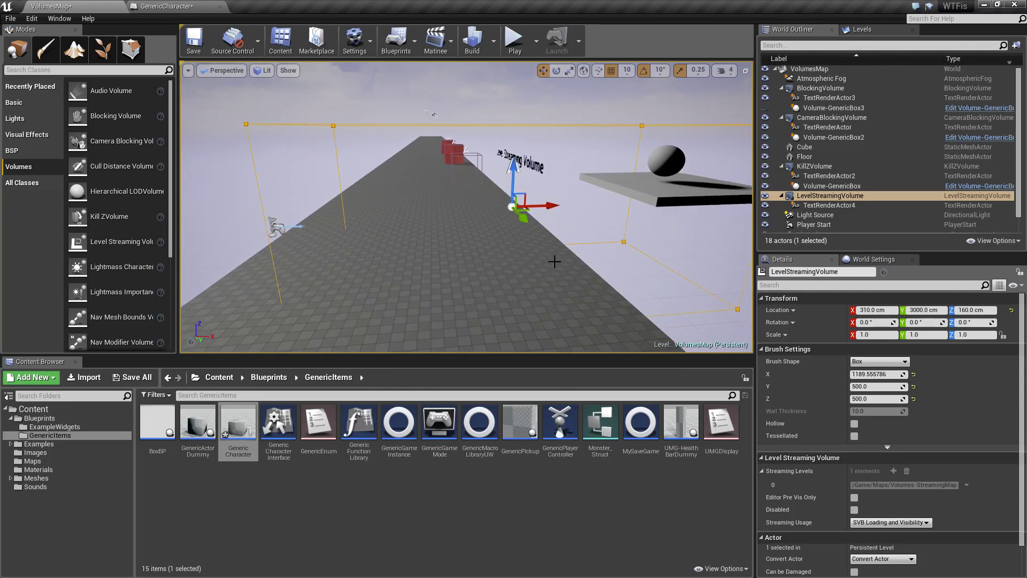
mouse_move(410, 266)
right_down()
mouse_move(374, 266)
mouse_move(411, 266)
right_up()
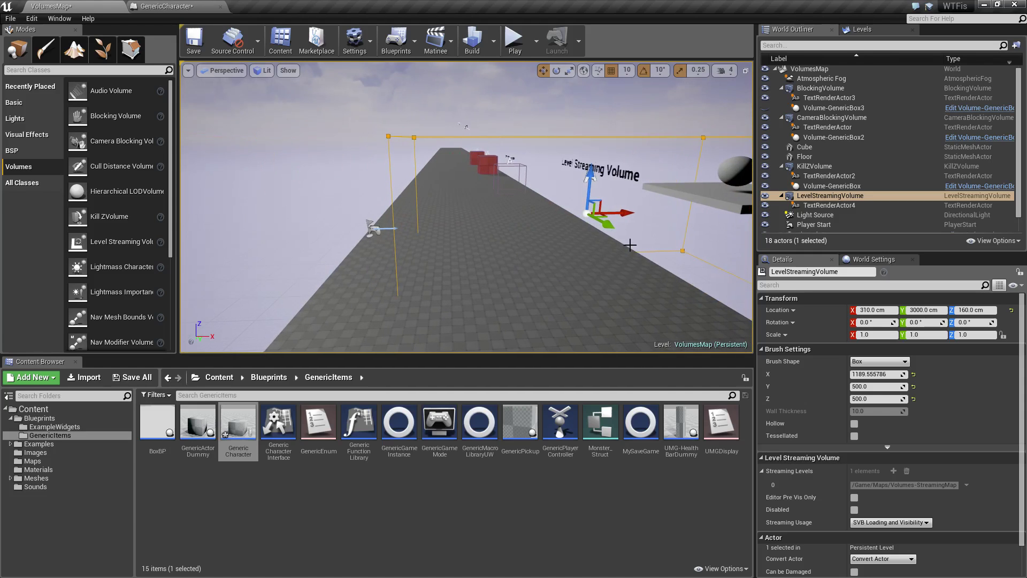
- Play the level again with the character walking into the streaming volume, and stop the session
click(514, 41)
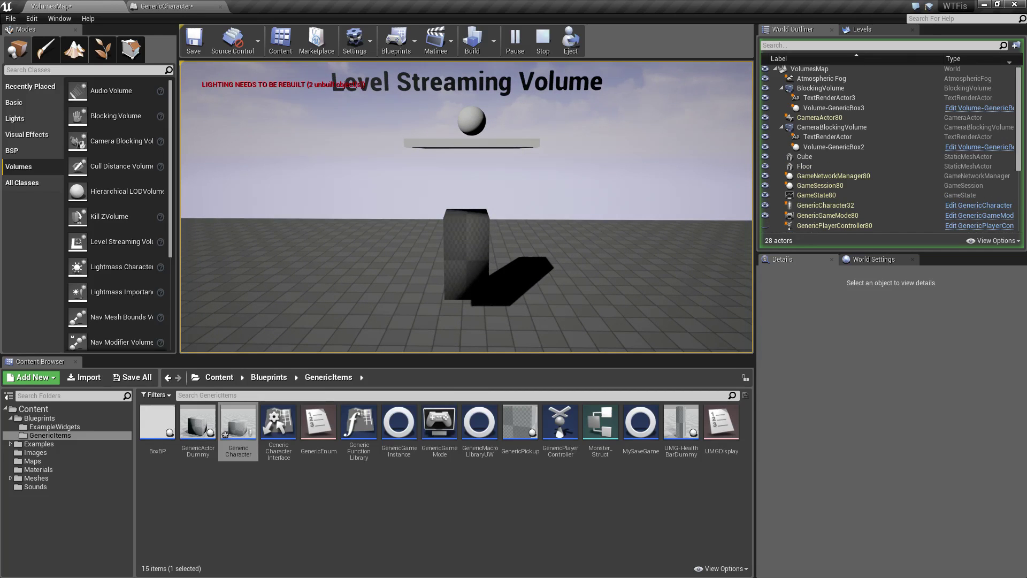
key(Escape)
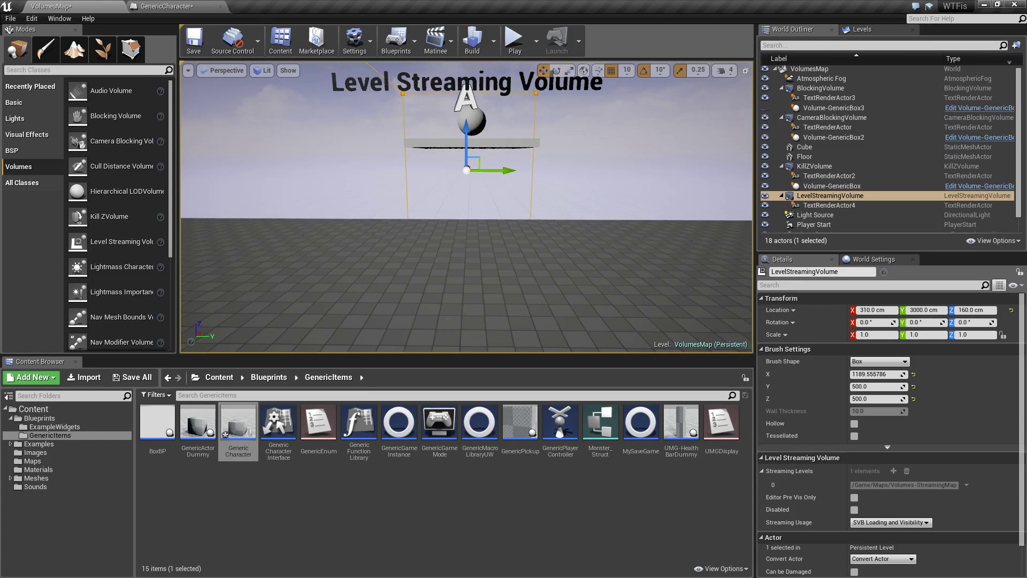
right_drag(466, 207, 446, 191)
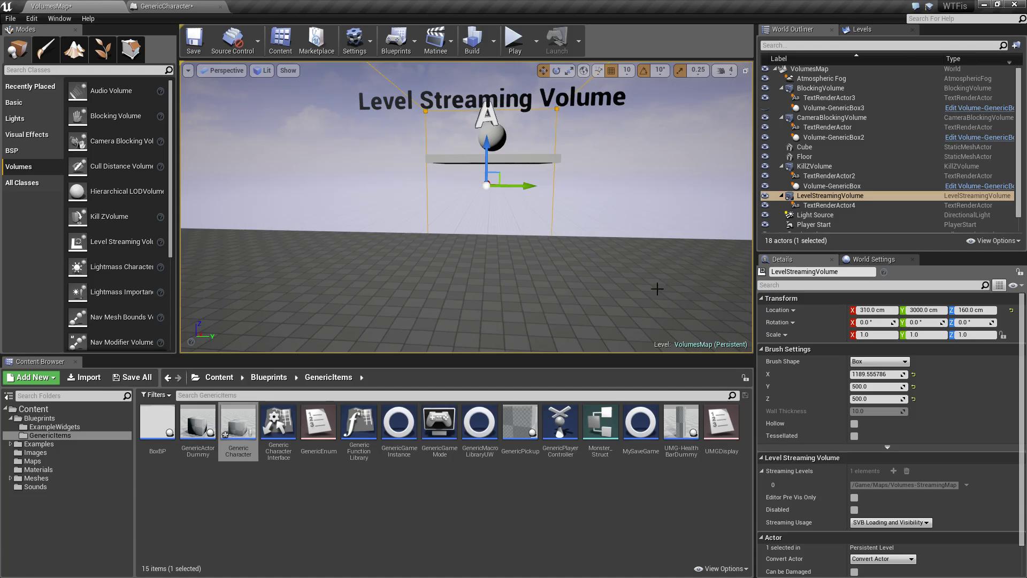
- Inspect the volume's Streaming Levels setting and the level details of Volumes-StreamingMap, including its Streaming Volumes assignment
scroll(872, 470, down, 2)
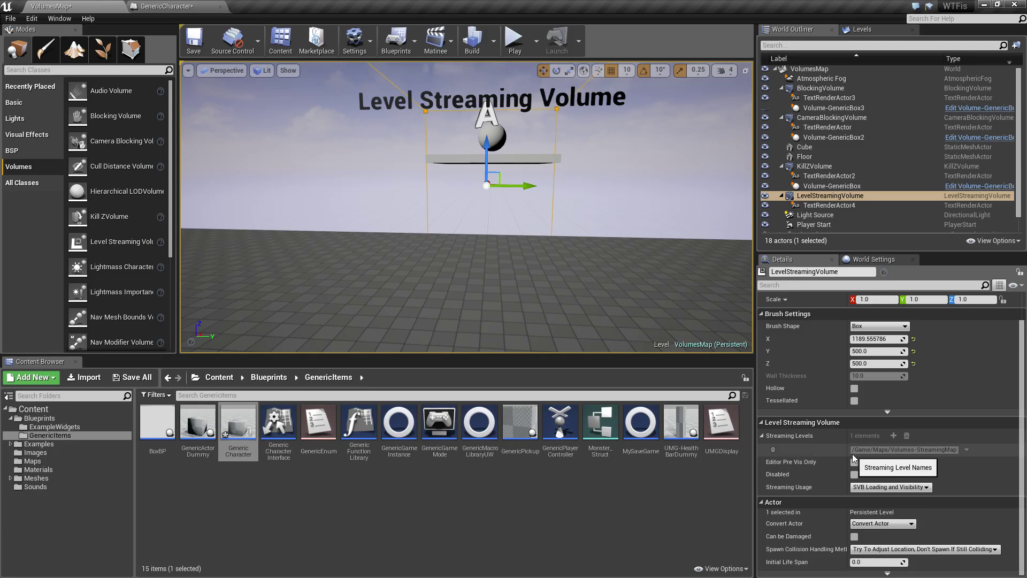
click(869, 29)
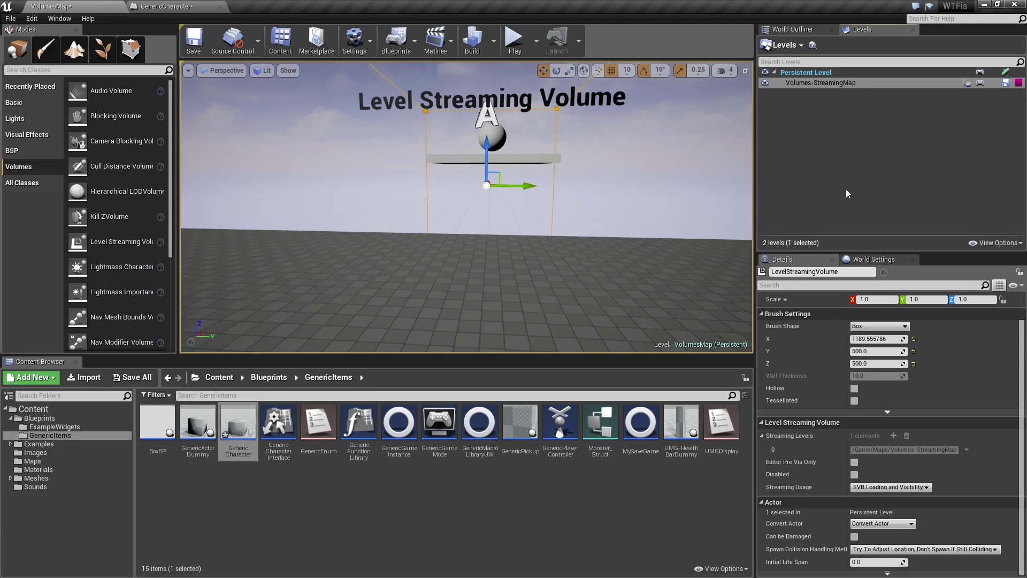
click(826, 83)
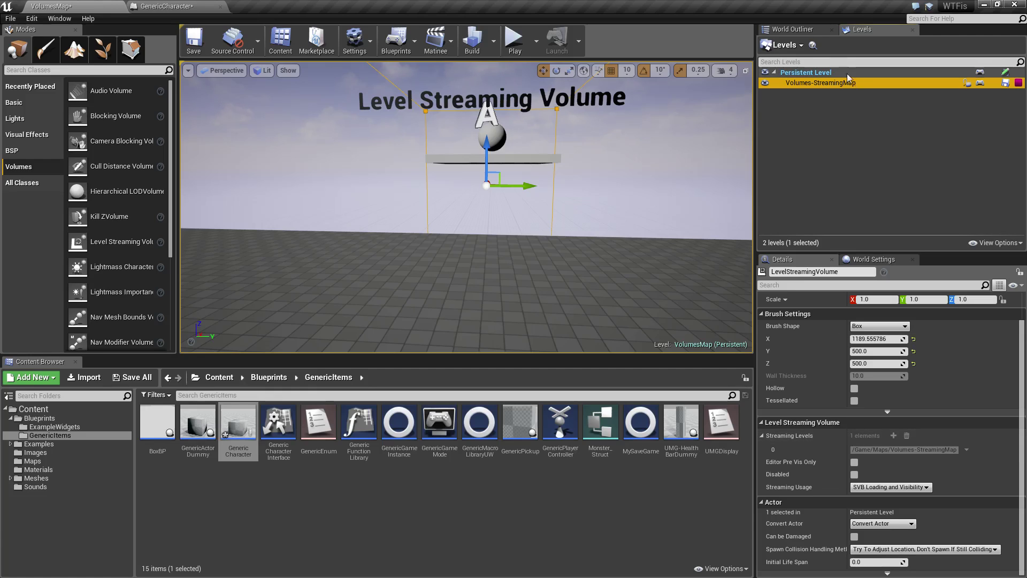
click(811, 47)
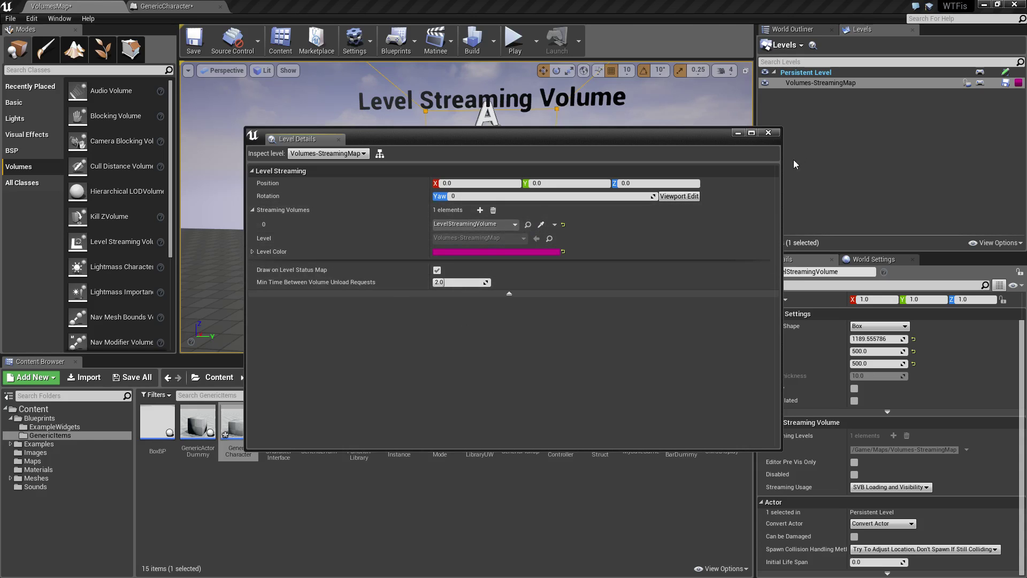
click(768, 132)
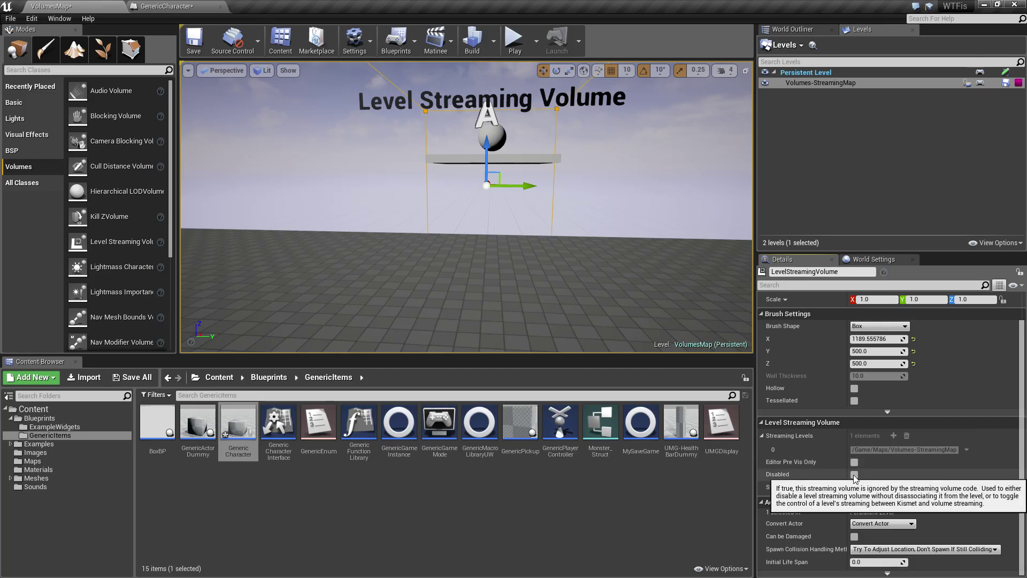
- Run a play session from the player start outside the enabled streaming volume and end it
right_drag(566, 294, 588, 312)
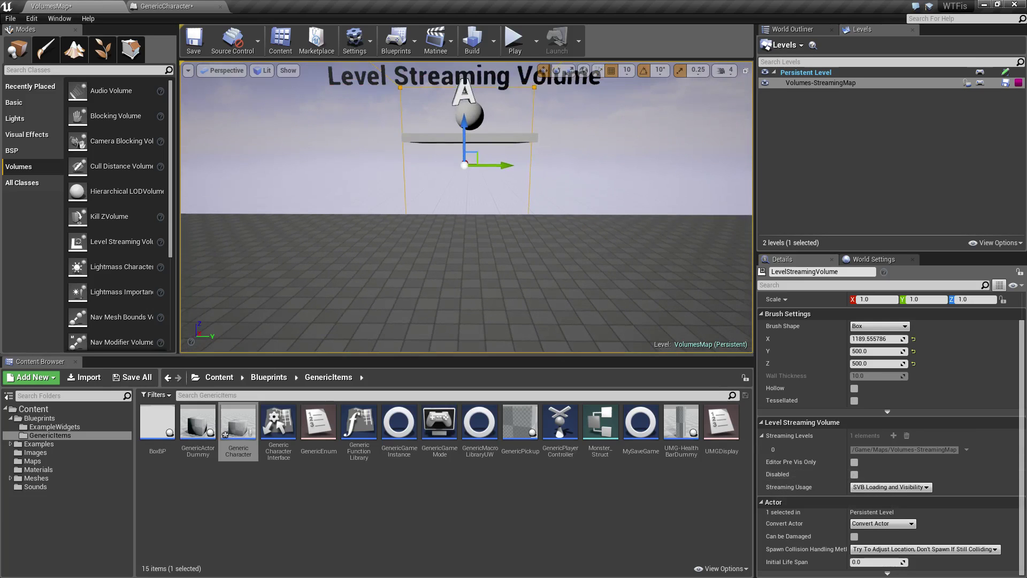
click(514, 38)
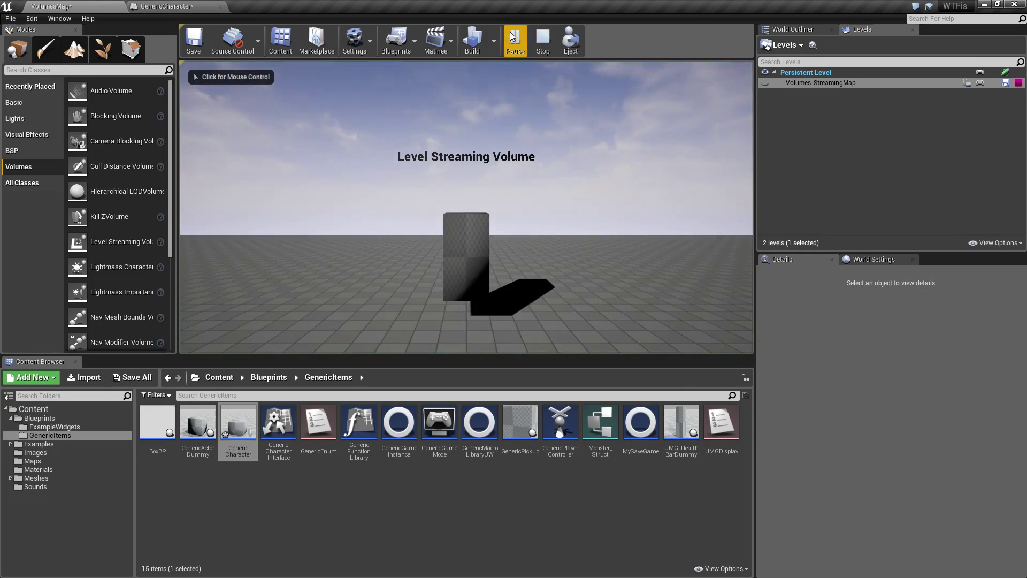
key(Escape)
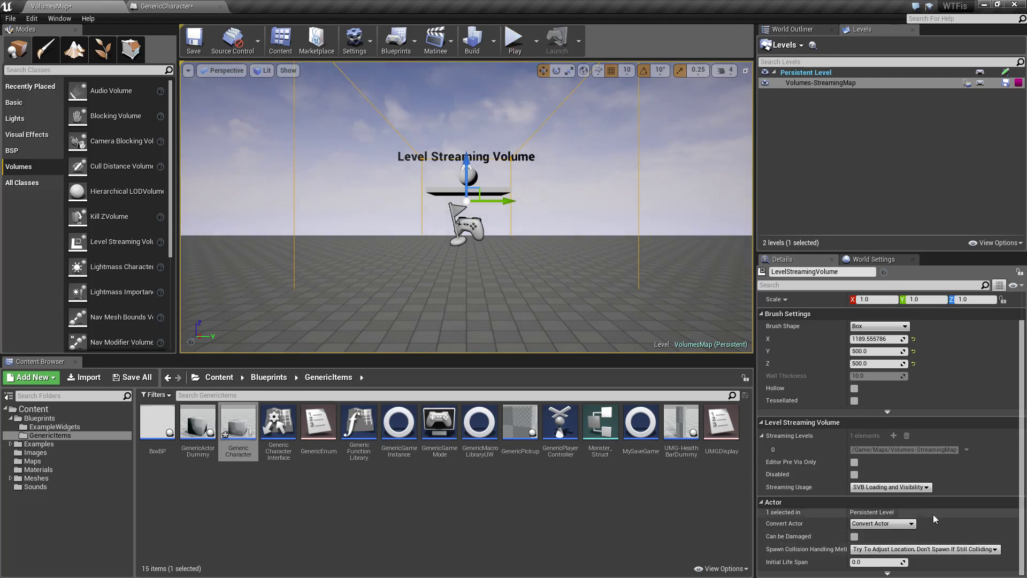
- Set the LevelStreamingVolume to Disabled and play-test the level from the player start
mouse_move(858, 477)
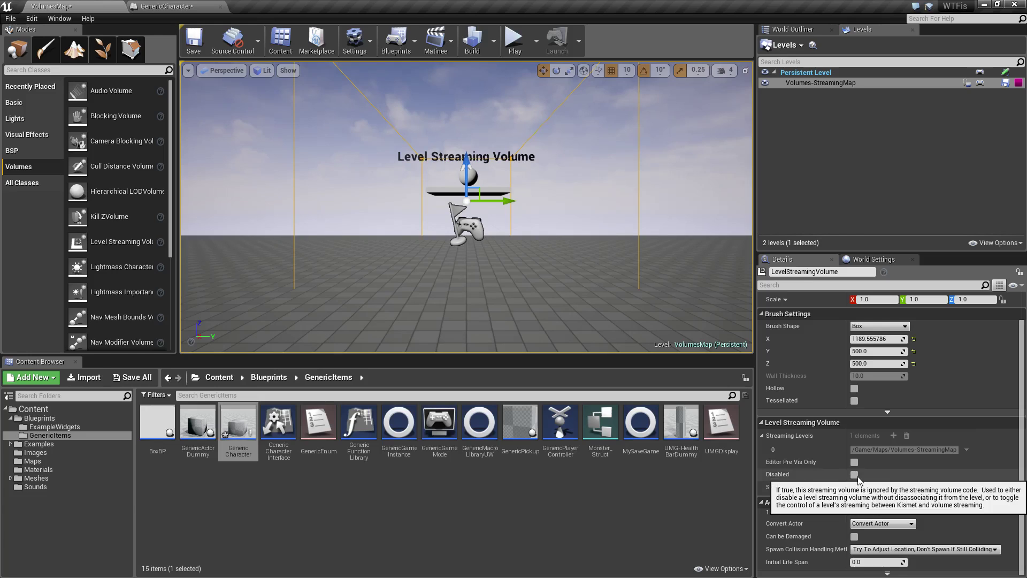
click(856, 476)
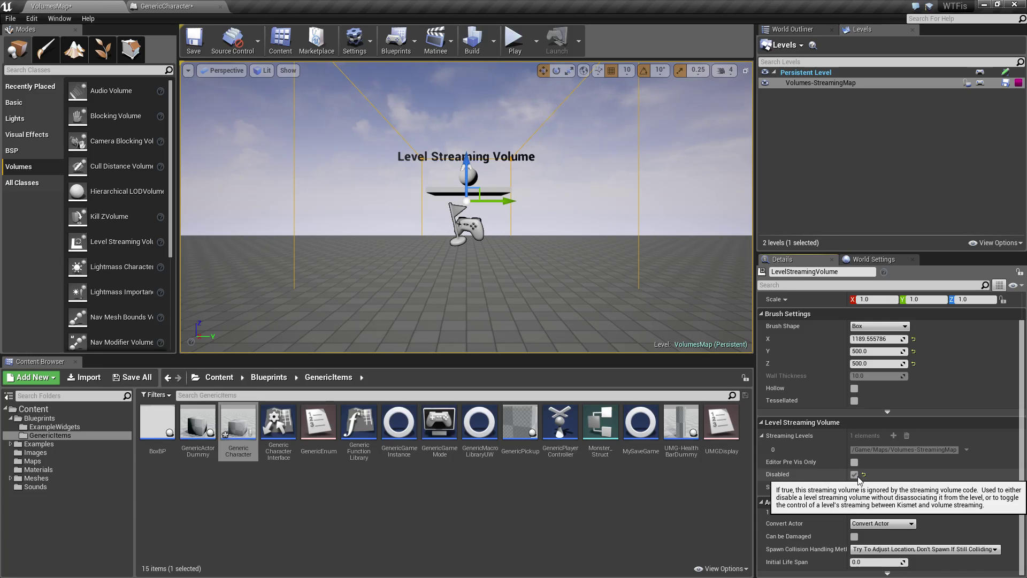
click(512, 41)
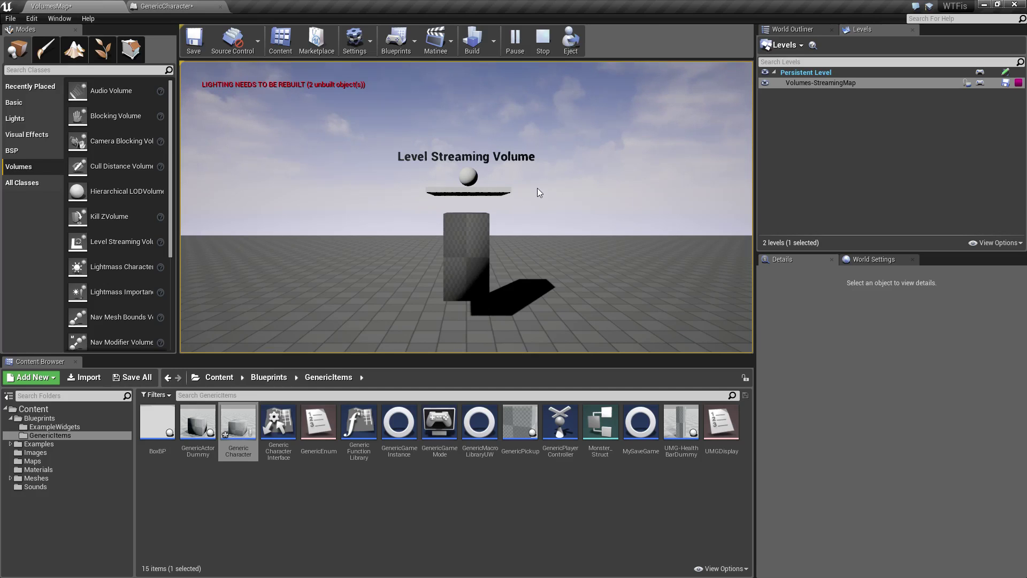
key(Escape)
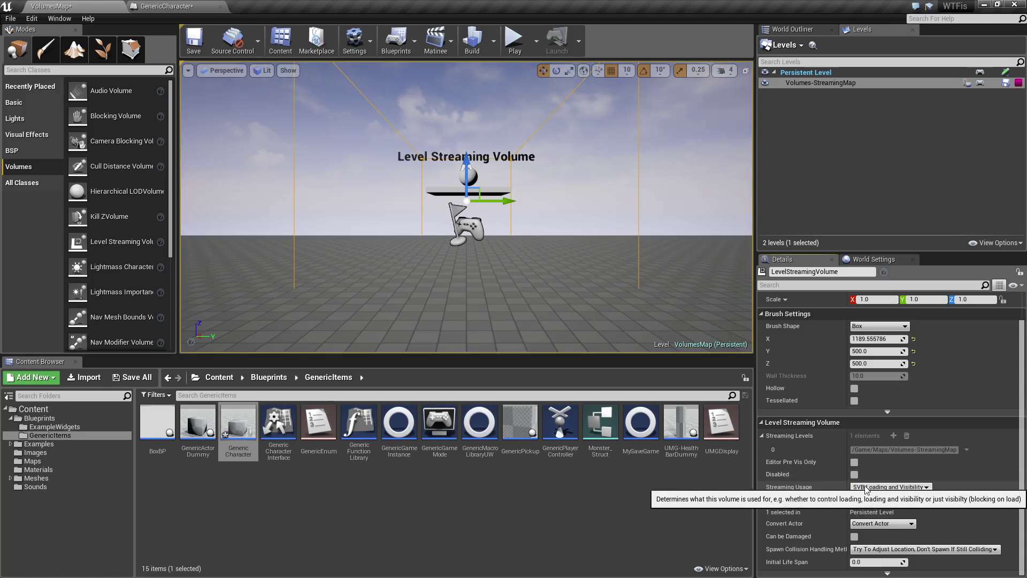
- Review the volume's Streaming Usage options, keeping SVB Loading and Visibility
click(865, 488)
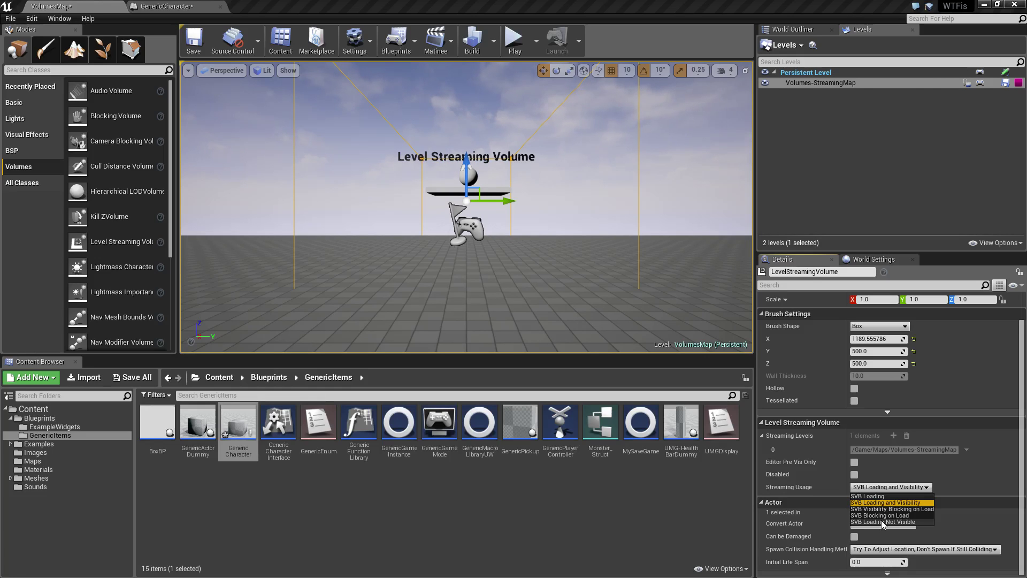
click(908, 488)
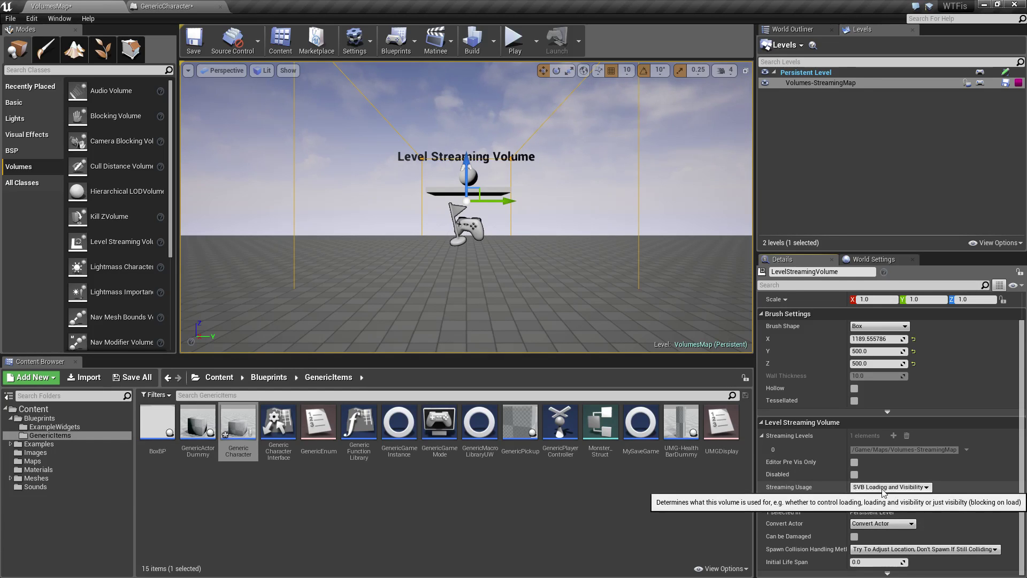
scroll(877, 475, up, 2)
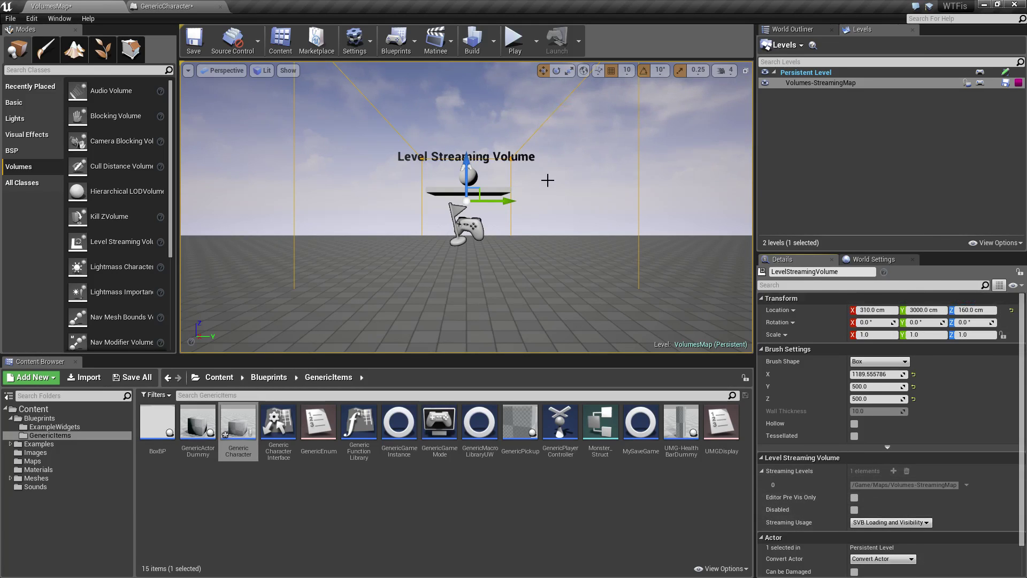